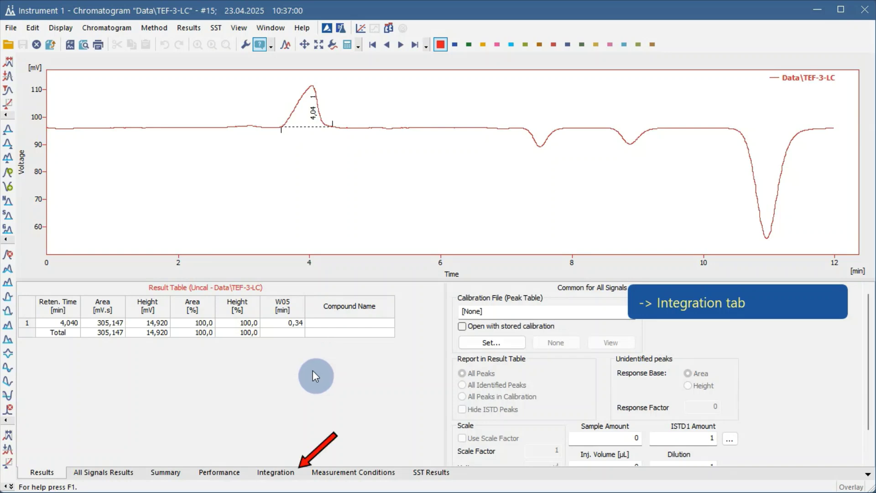
Step: Show the Integration tab's table for the TEF-3-LC chromatogram (Wave, 0.100 min width, 1.0000 mV threshold)
{"action": "left_click", "coordinate": [282, 470]}
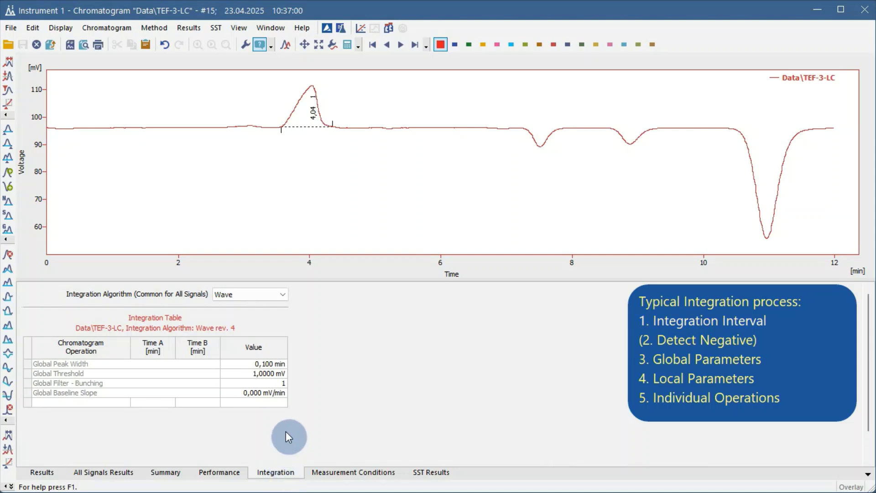
Step: Add an Integration Interval from 2.003 to 11.998 min, leaving one peak at 4.04 min
{"action": "left_click", "coordinate": [94, 32]}
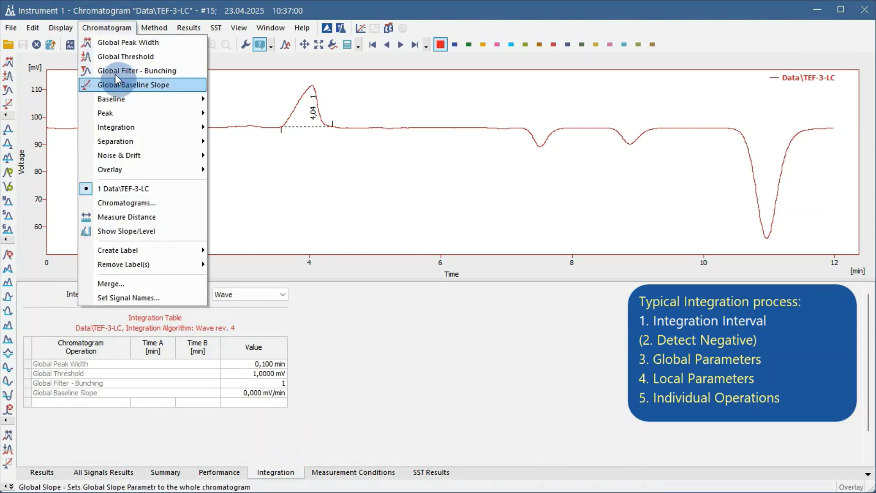
{"action": "mouse_move", "coordinate": [139, 128]}
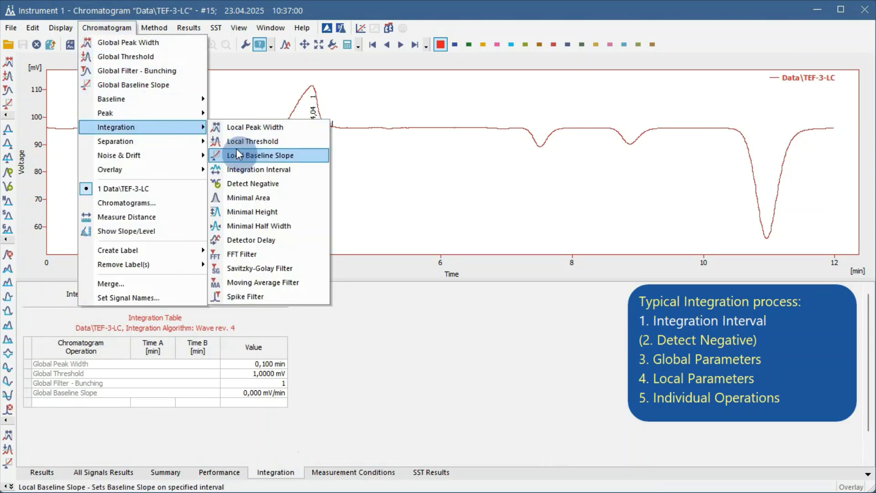
{"action": "left_click", "coordinate": [249, 170]}
{"action": "left_click", "coordinate": [177, 120]}
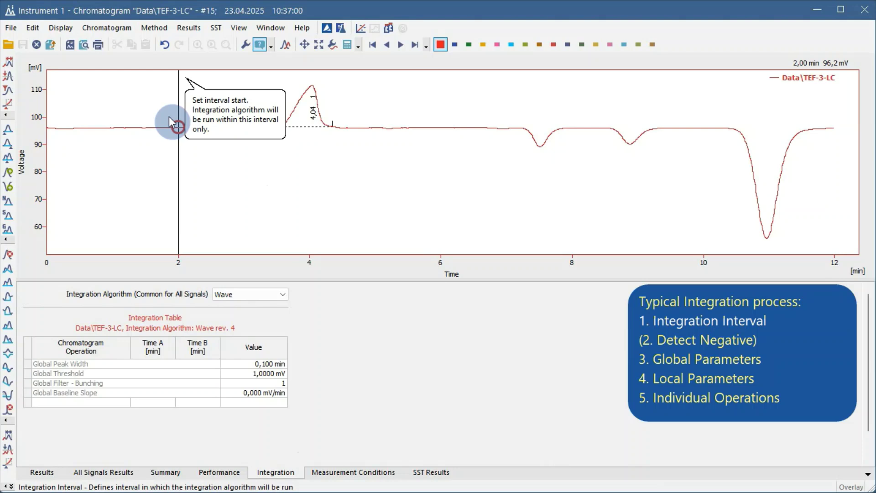
{"action": "left_click", "coordinate": [815, 118]}
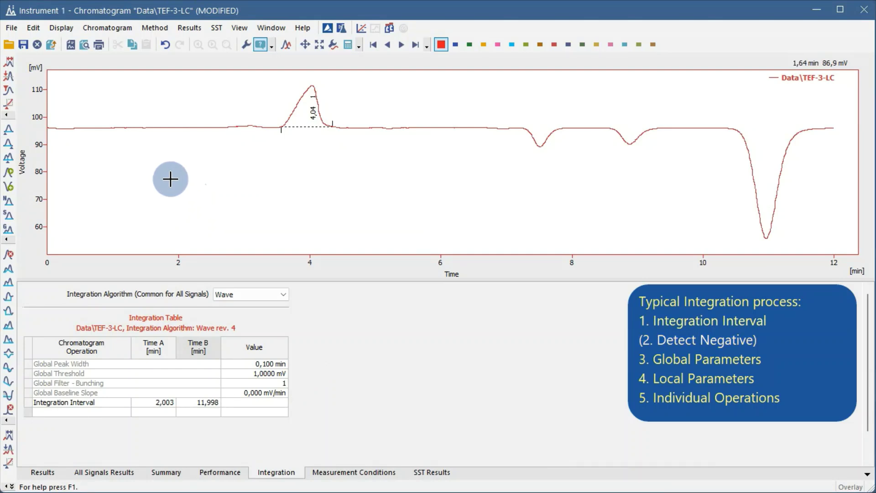
Step: Add Detect Negative from 1.996 to 11.998 min, integrating peaks at 7.51, 8.88, 10.96 min
{"action": "left_click", "coordinate": [111, 26]}
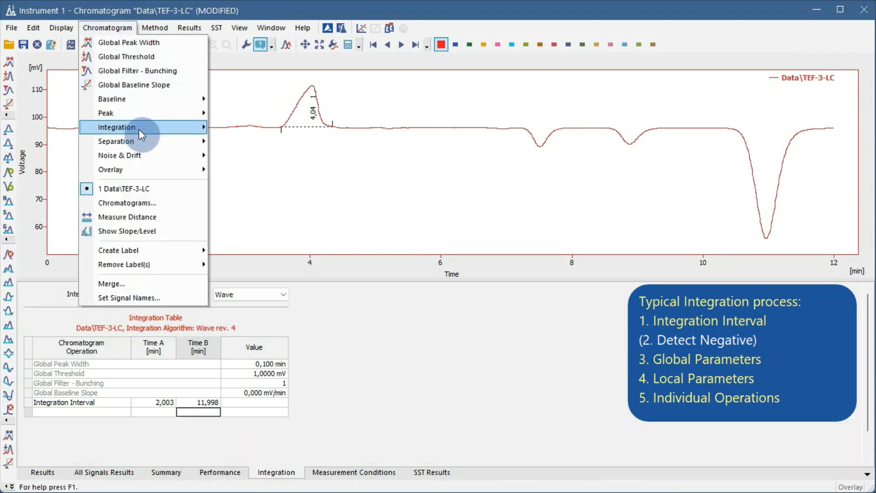
{"action": "mouse_move", "coordinate": [199, 126]}
{"action": "left_click", "coordinate": [251, 184]}
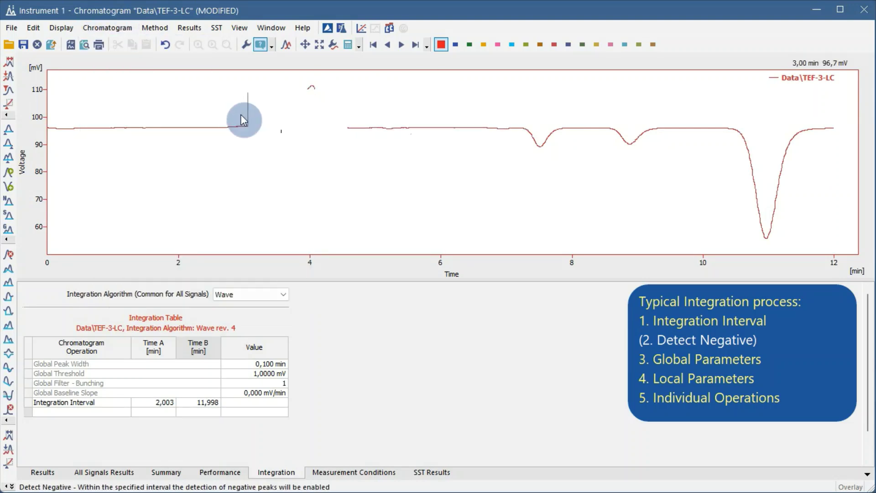
{"action": "left_click", "coordinate": [168, 116]}
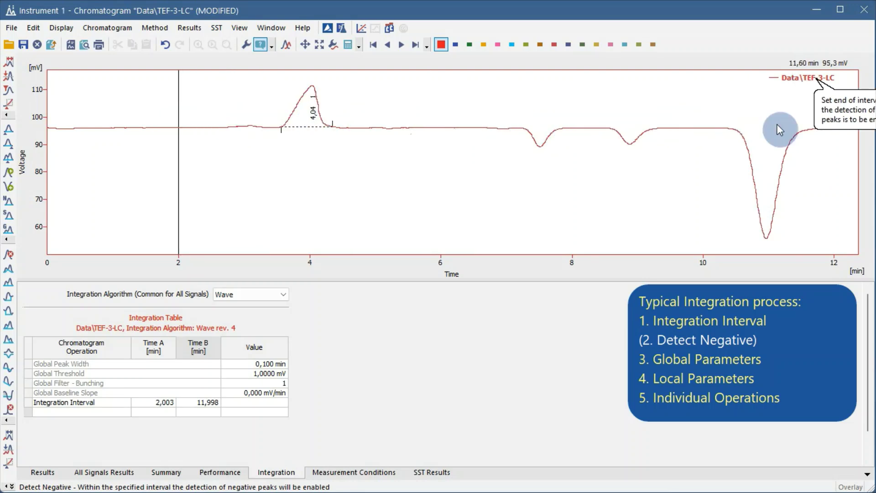
{"action": "left_click", "coordinate": [833, 127]}
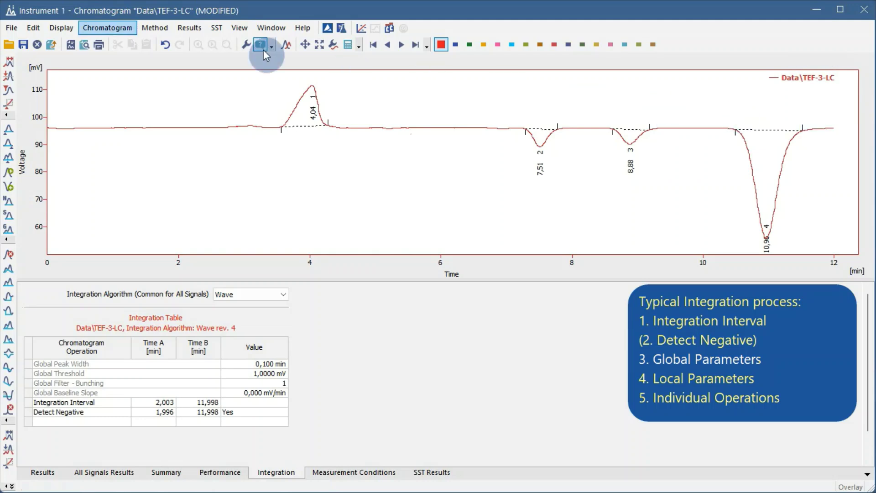
Step: Set global peak width 0.259 min from the narrowest peak and global bunching to 5
{"action": "left_click", "coordinate": [108, 30]}
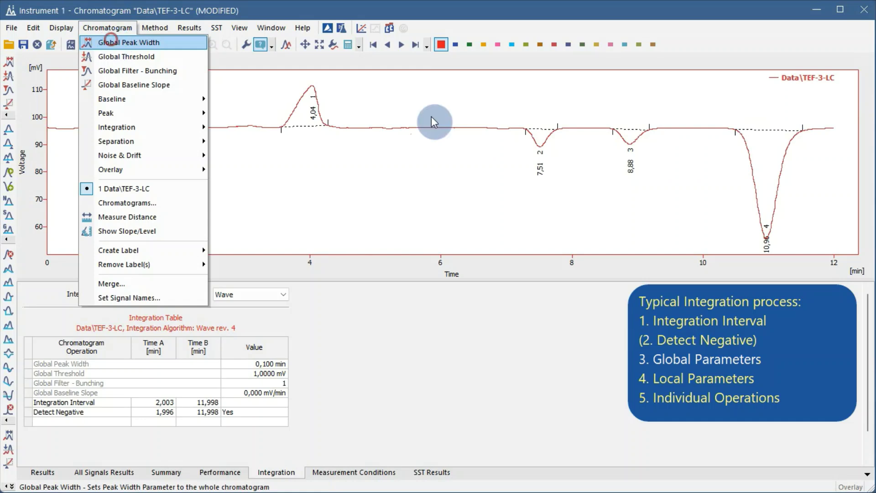
{"action": "left_click", "coordinate": [111, 42]}
{"action": "left_click", "coordinate": [515, 118]}
{"action": "left_click", "coordinate": [538, 118]}
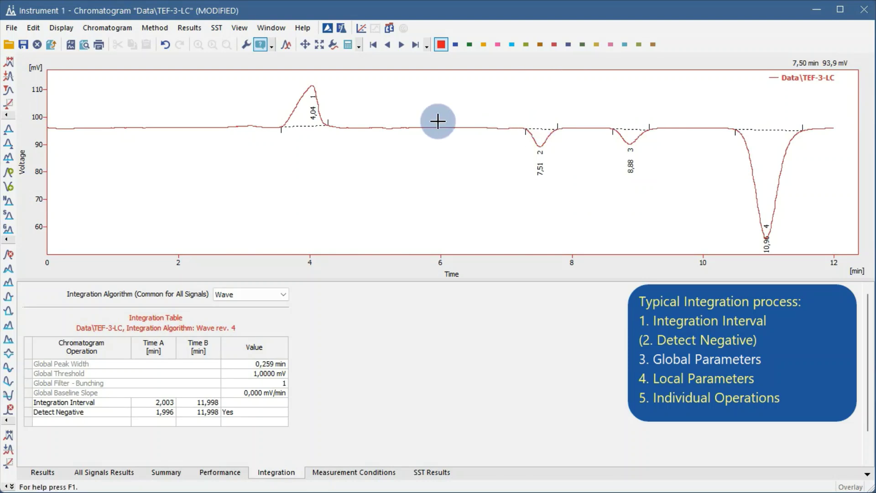
{"action": "left_click", "coordinate": [9, 90]}
{"action": "left_click", "coordinate": [54, 127]}
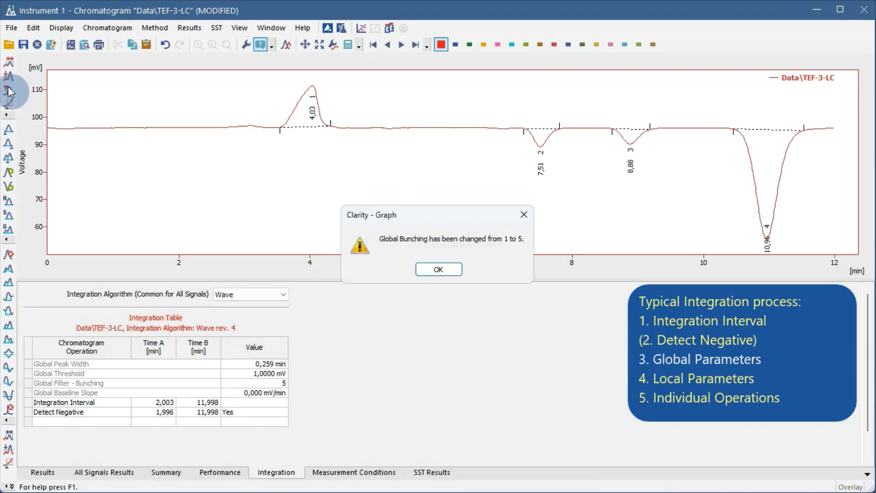
{"action": "left_click", "coordinate": [423, 270]}
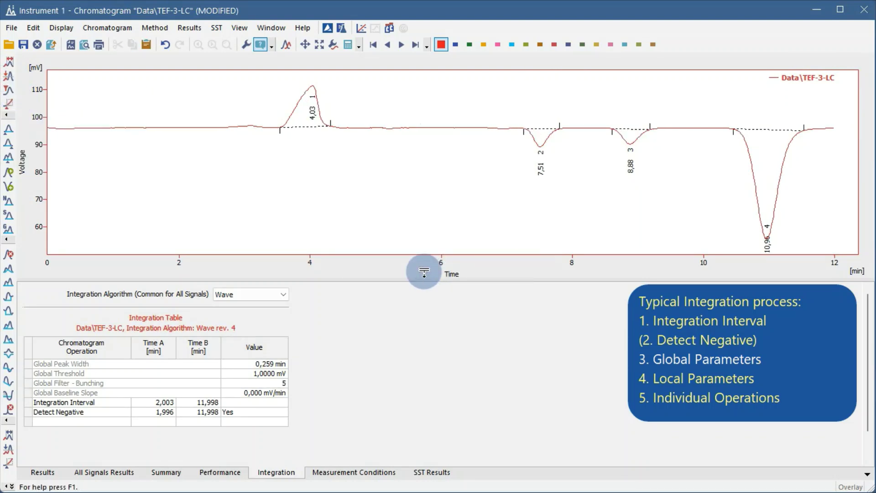
Step: Set global threshold 0.3389 mV from the noise region and baseline slope 10.658 mV/min
{"action": "left_click", "coordinate": [8, 76]}
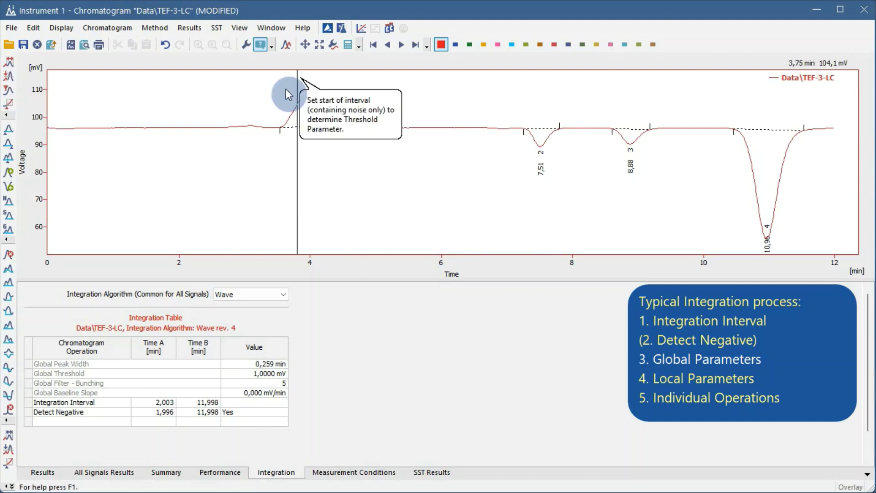
{"action": "left_click", "coordinate": [276, 117]}
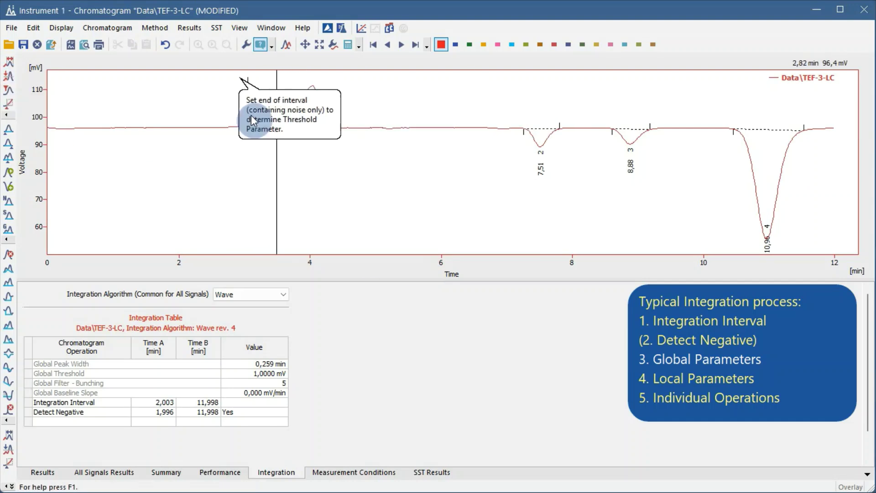
{"action": "left_click", "coordinate": [49, 116]}
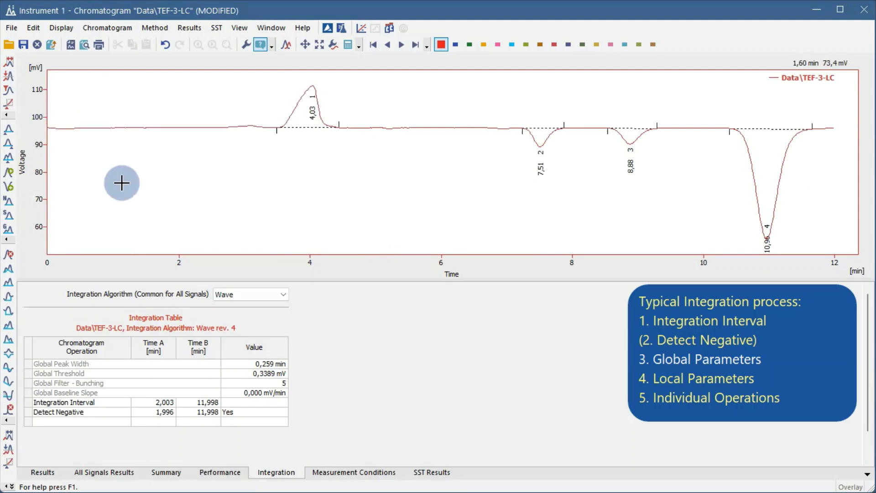
{"action": "left_click", "coordinate": [8, 106]}
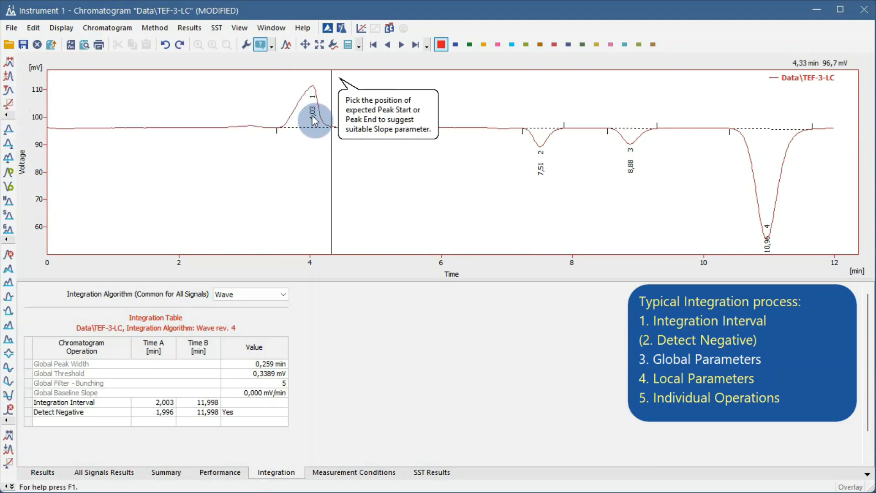
{"action": "left_click", "coordinate": [330, 125]}
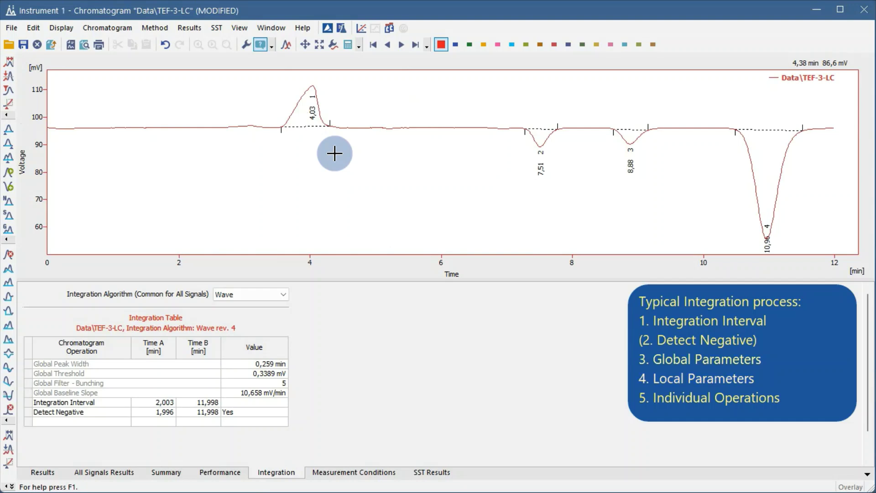
Step: Add a Local Baseline Slope of 3.808 mV/min from 6.484 to 11.941 min
{"action": "left_click", "coordinate": [118, 28]}
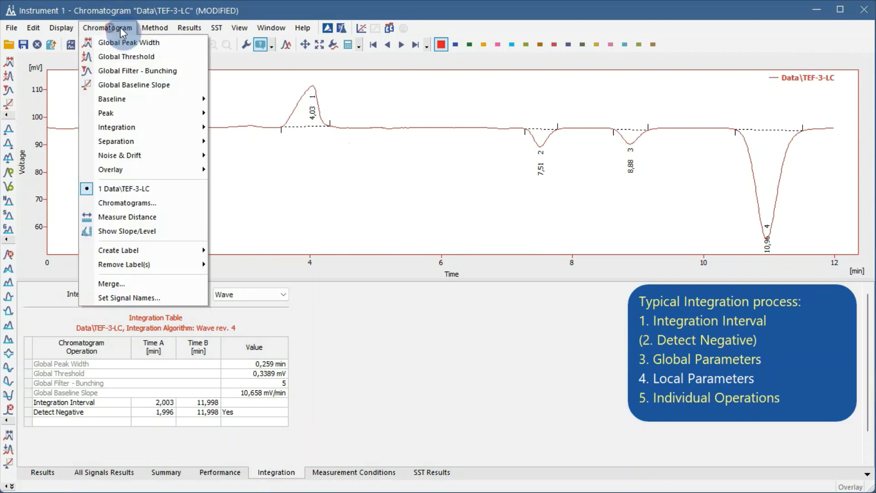
{"action": "mouse_move", "coordinate": [123, 122]}
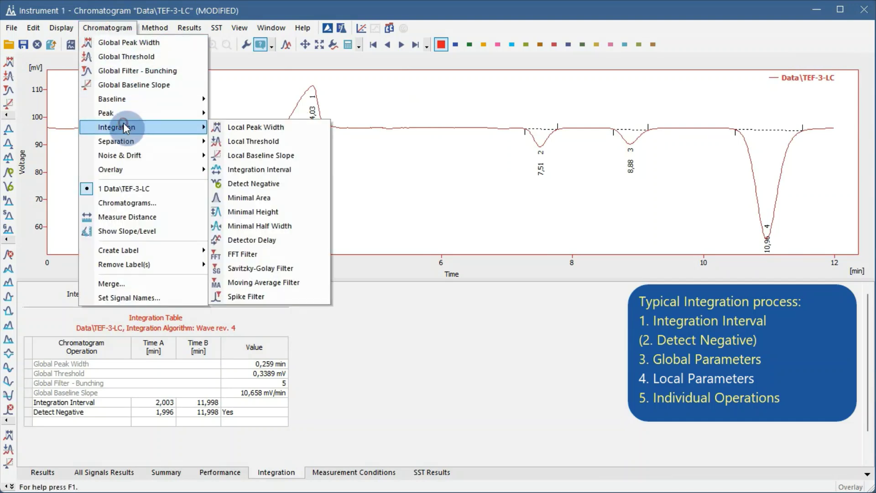
{"action": "left_click", "coordinate": [239, 153]}
{"action": "left_click", "coordinate": [473, 122]}
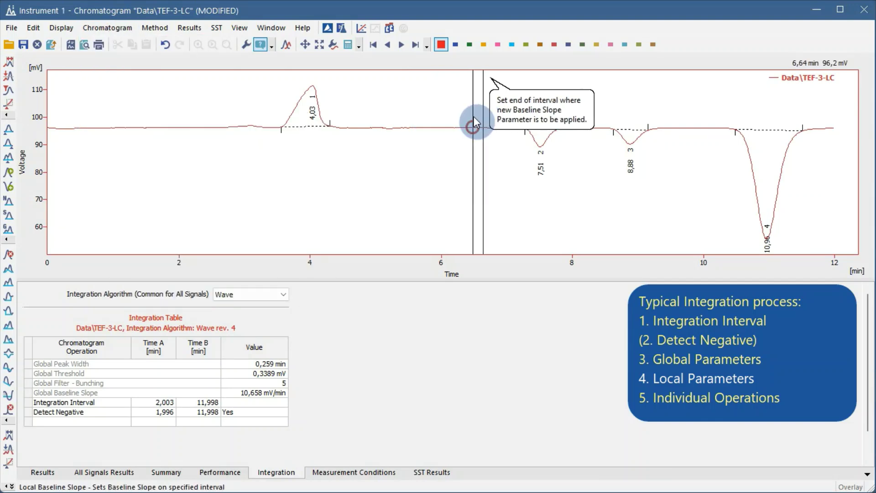
{"action": "left_click", "coordinate": [831, 128]}
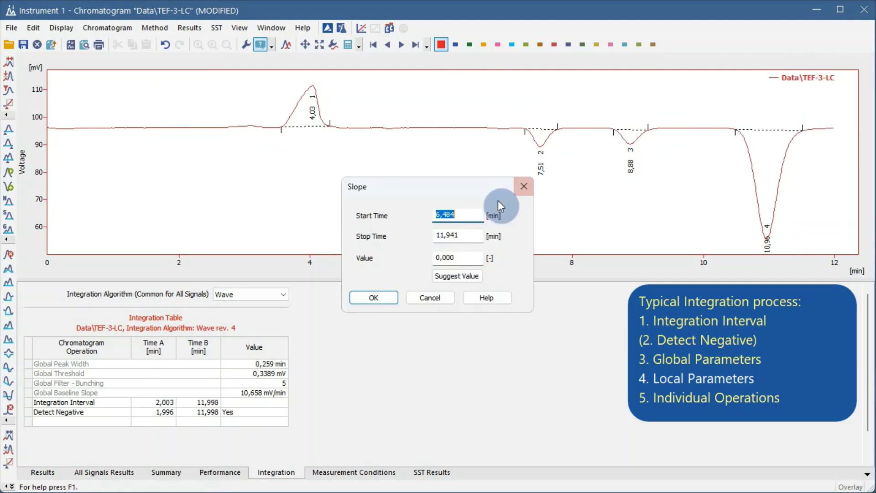
{"action": "left_click", "coordinate": [468, 274]}
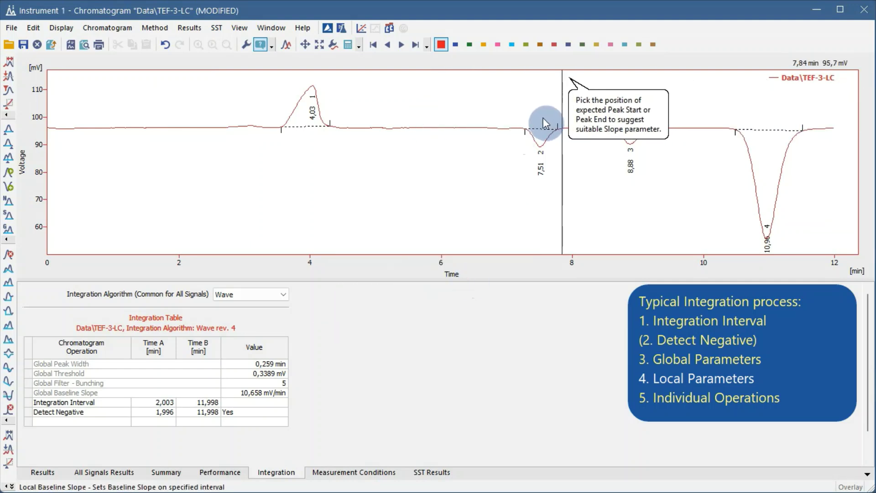
{"action": "left_click", "coordinate": [562, 128]}
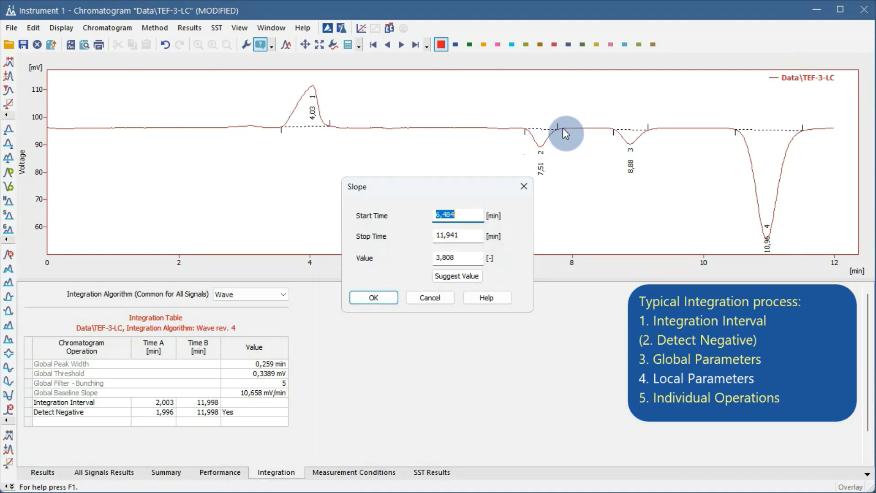
{"action": "left_click", "coordinate": [372, 301]}
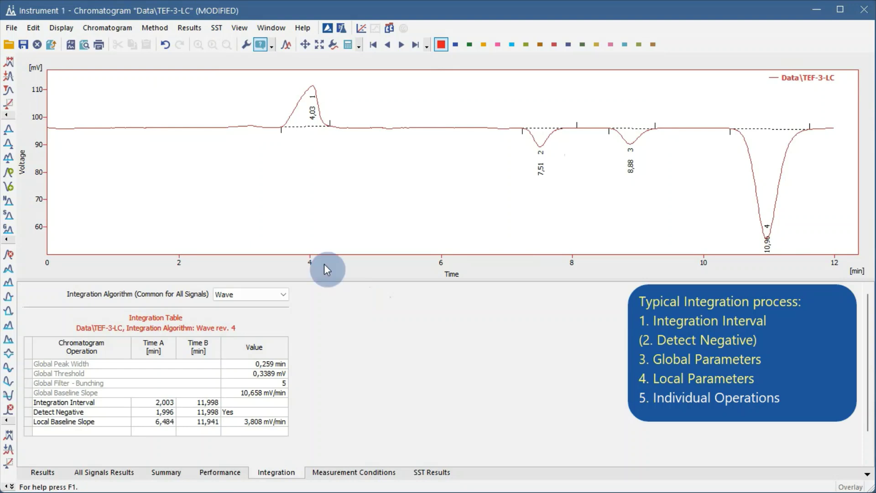
Step: Add a Peak - Start row moving the 4.03 min peak's start earlier to about 3.5 min
{"action": "key", "text": "alt+c"}
{"action": "left_click", "coordinate": [121, 27]}
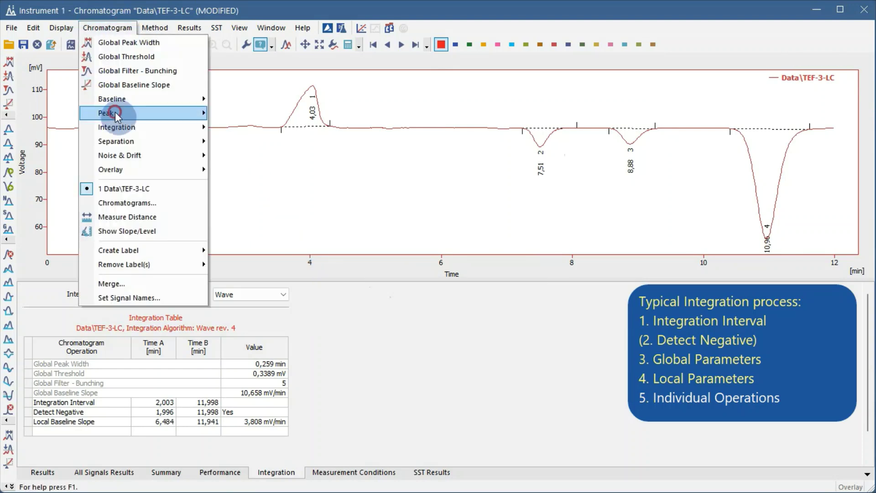
{"action": "mouse_move", "coordinate": [115, 113]}
{"action": "left_click", "coordinate": [246, 142]}
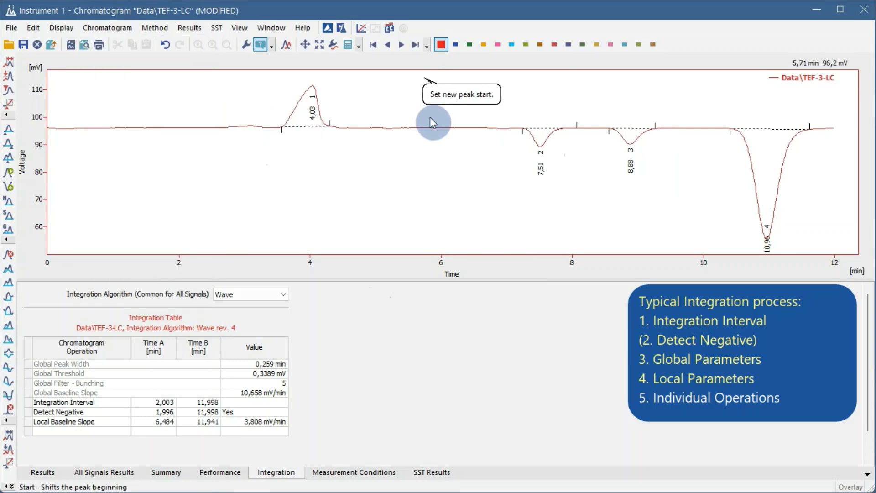
{"action": "left_click", "coordinate": [277, 127]}
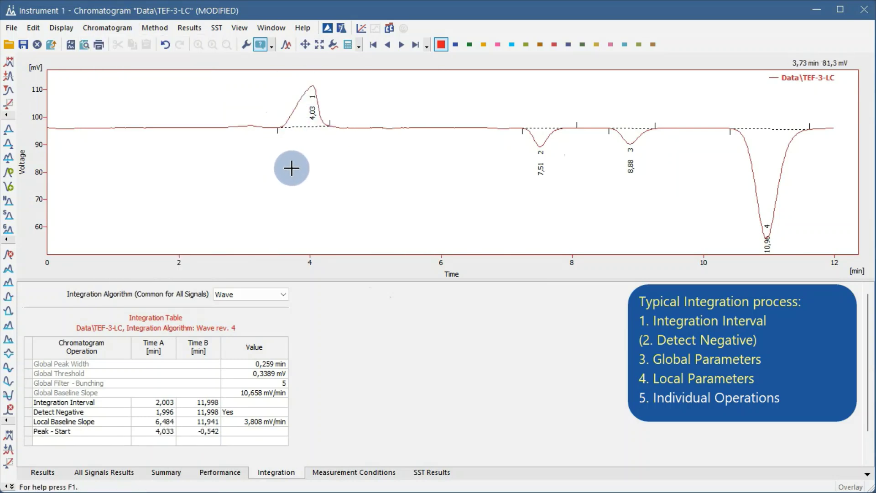